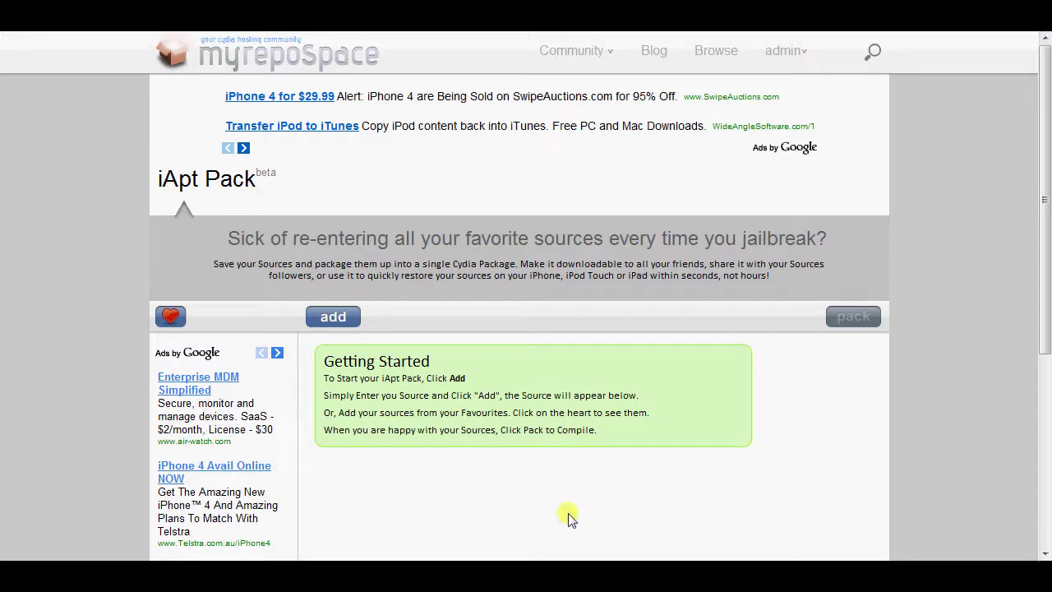
left_click(333, 318)
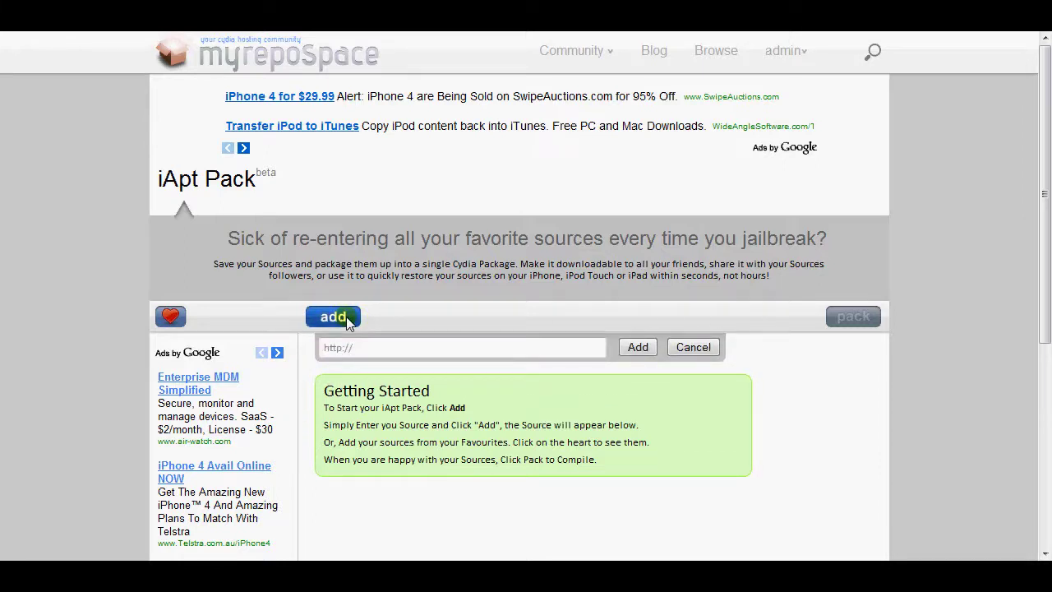
left_click(370, 349)
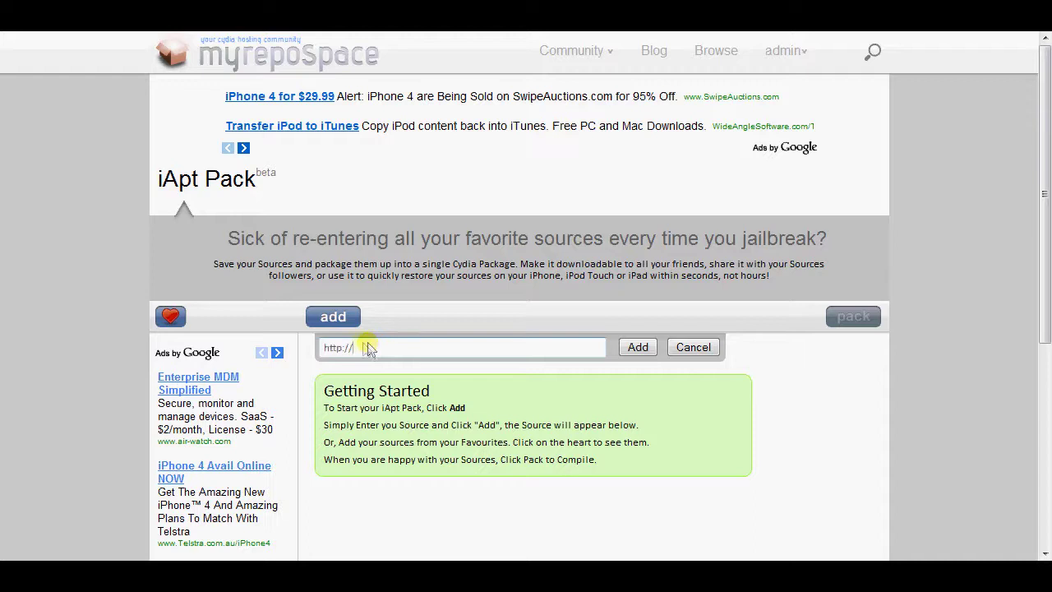
left_click_drag(370, 348, 325, 345)
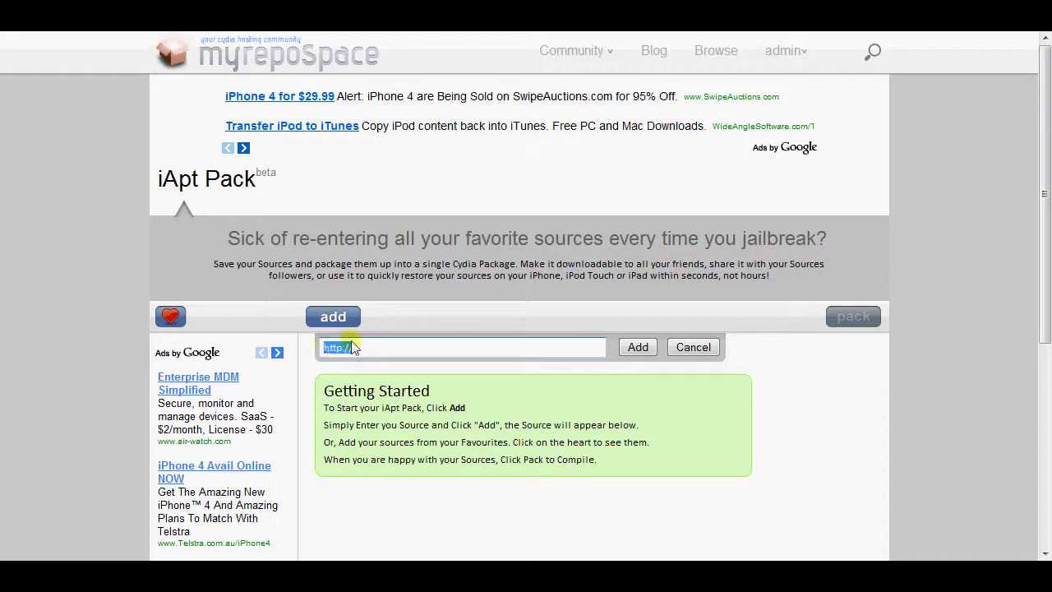
type("http://www.zodttd.com/repo/cydia/")
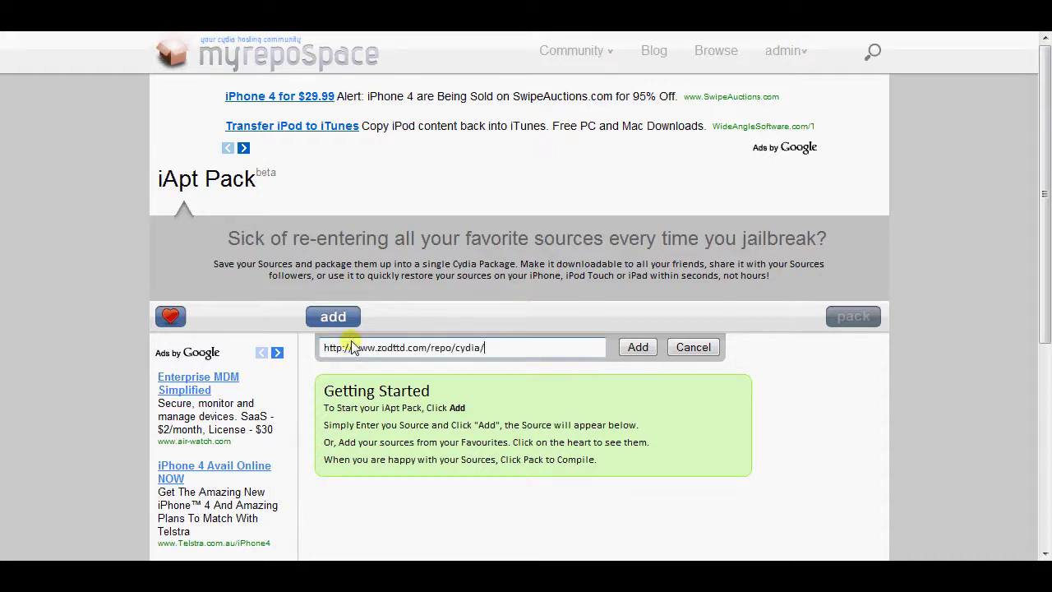
left_click(632, 347)
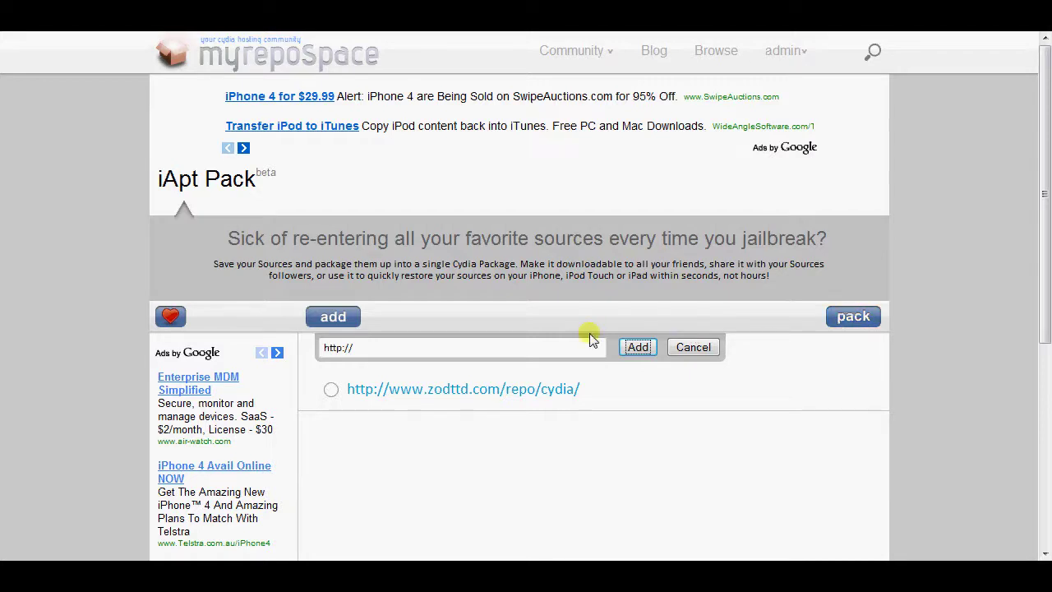
left_click(713, 351)
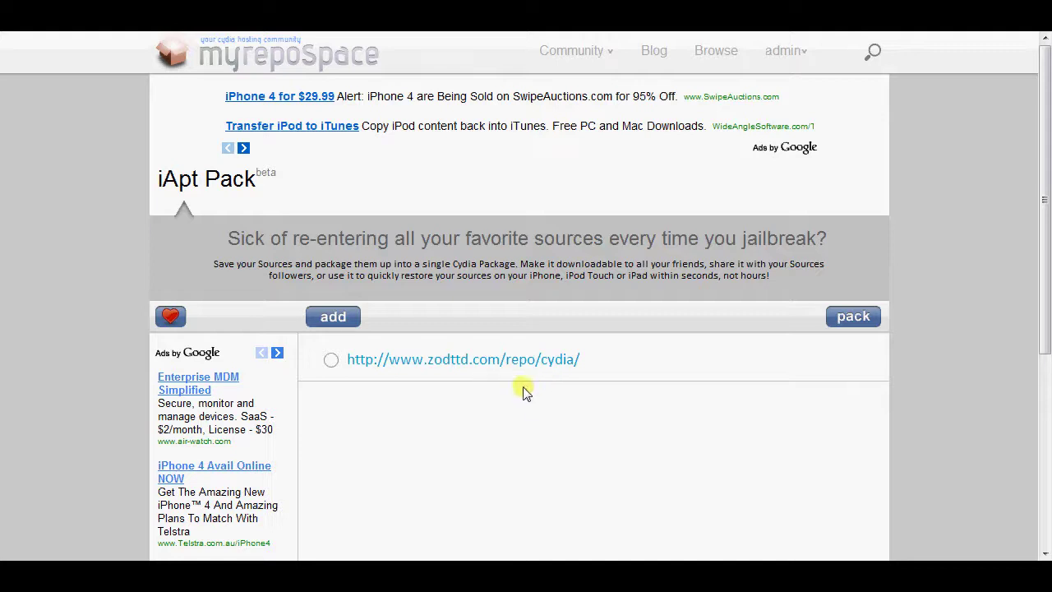
Delete the zodttd source, leaving the pack empty, and show the empty favourites list
left_click(331, 360)
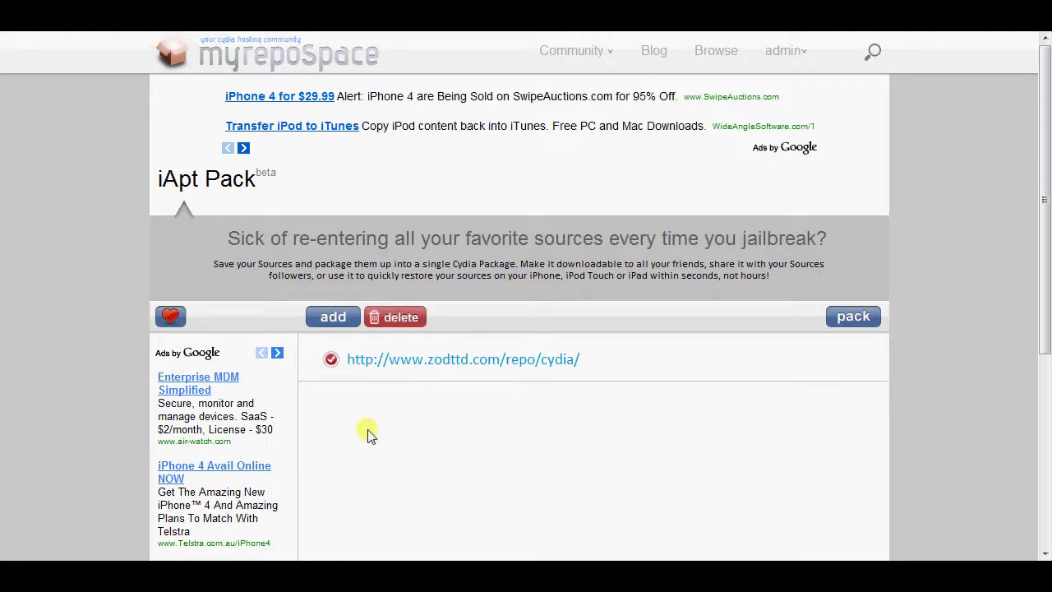
left_click(393, 320)
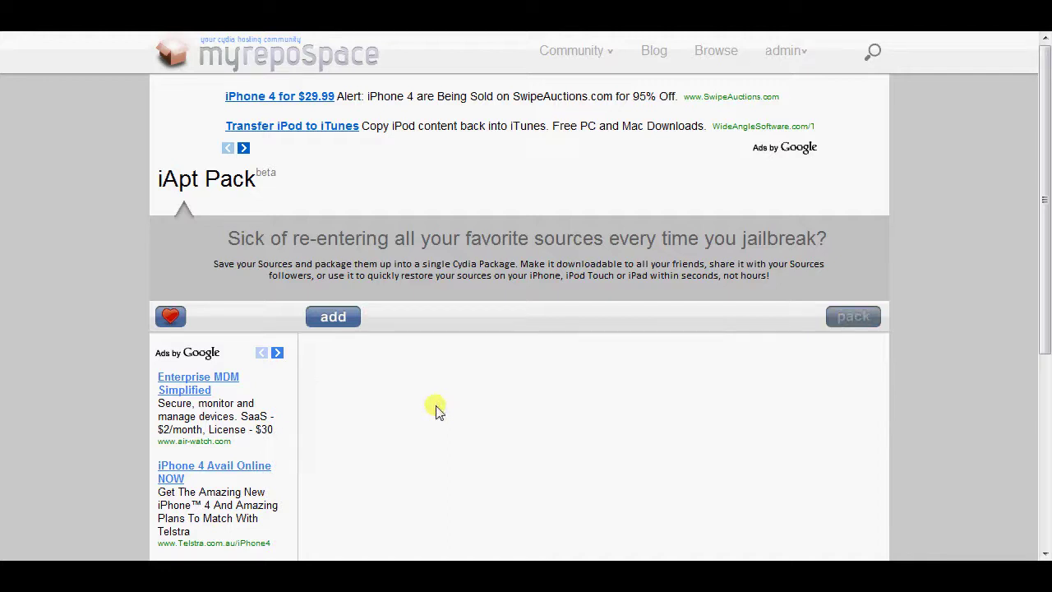
left_click(168, 324)
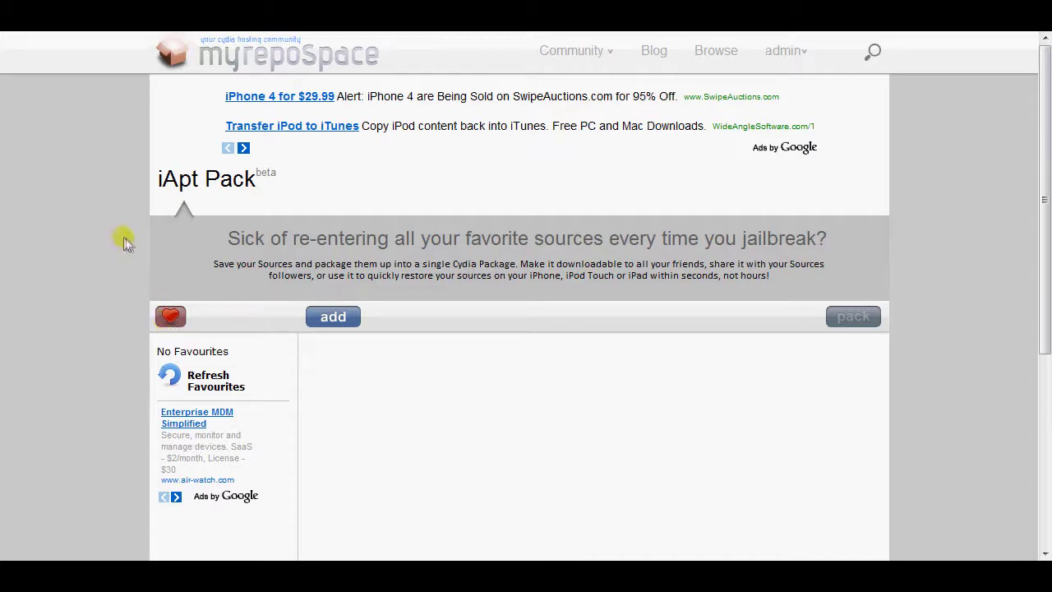
Favourite the InitialD repo from its profile page
left_click(447, 33)
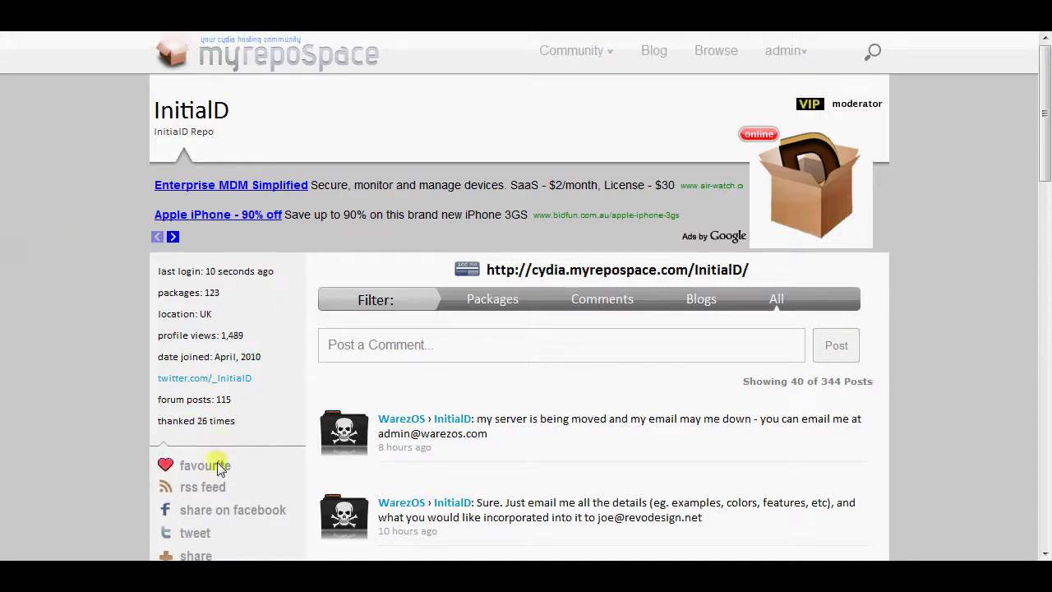
scroll(138, 337, "down", 1)
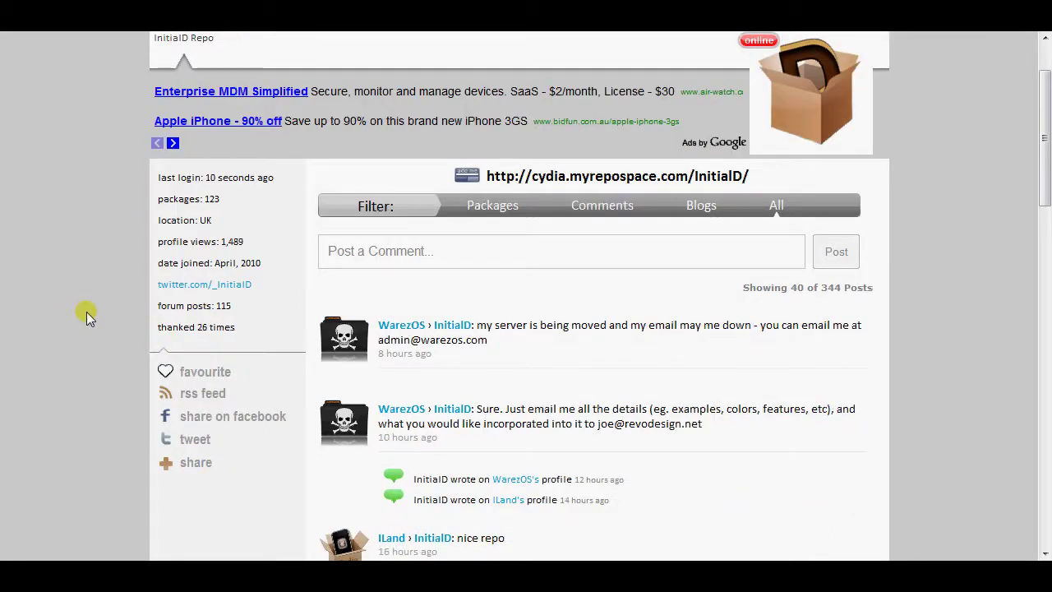
mouse_move(183, 464)
left_click(207, 372)
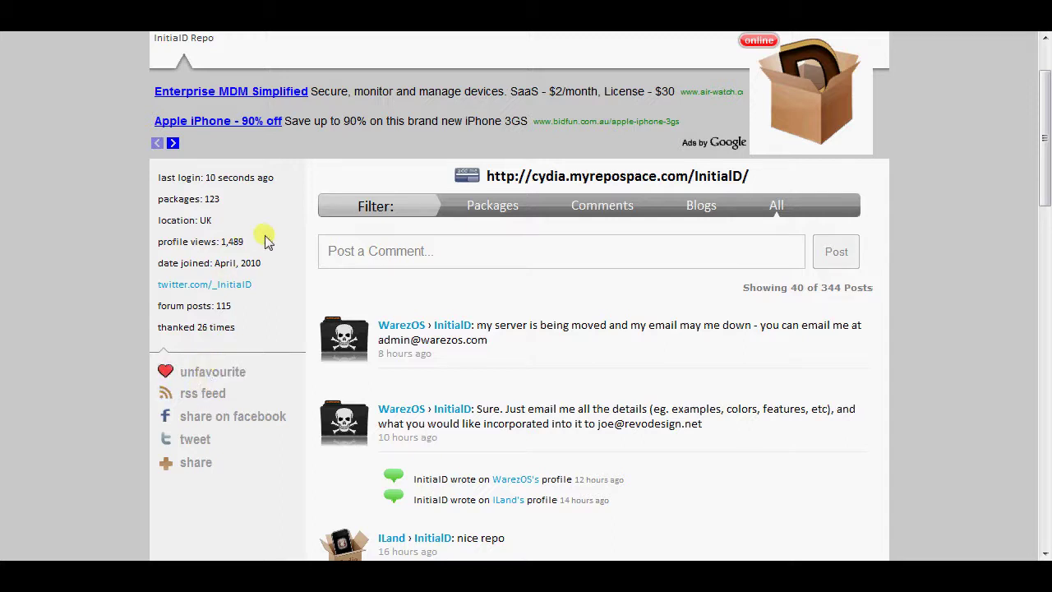
Favourite the WarezOS and CharlieMcShane repos, then return to the iApt Pack page
left_click(283, 25)
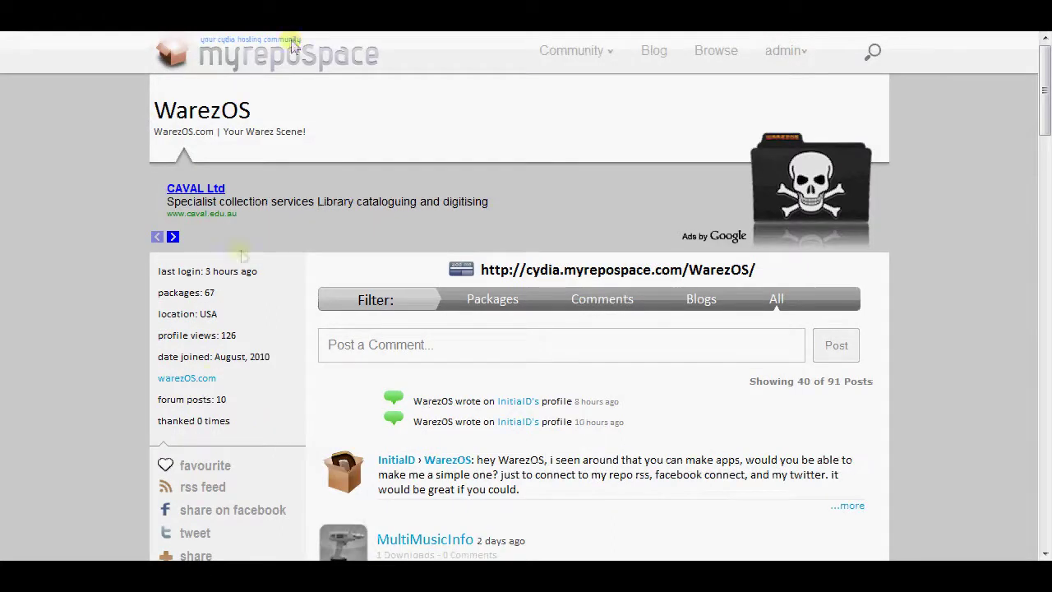
left_click(202, 465)
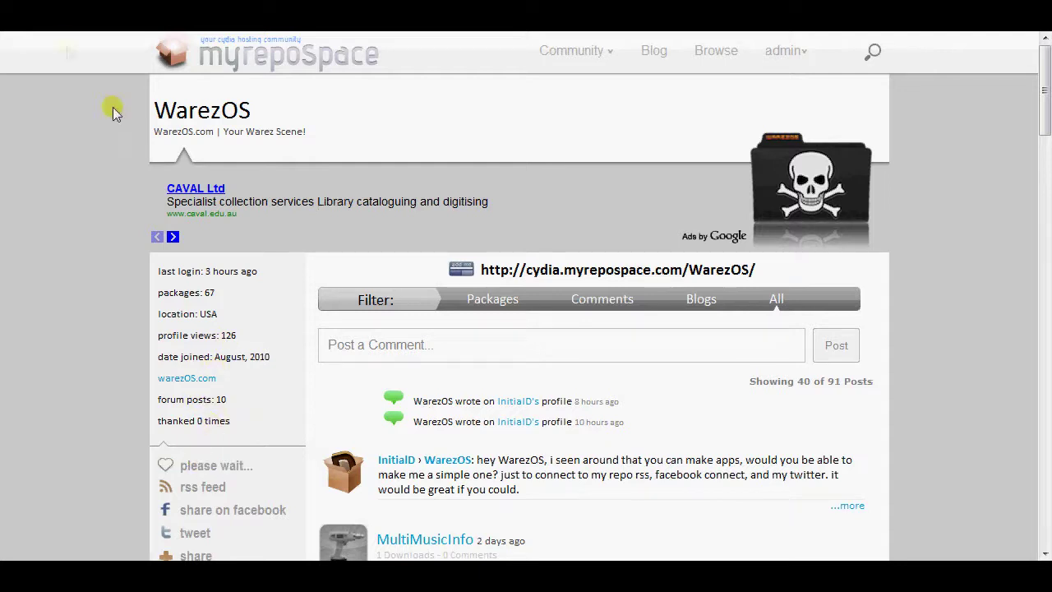
left_click(115, 17)
left_click(191, 462)
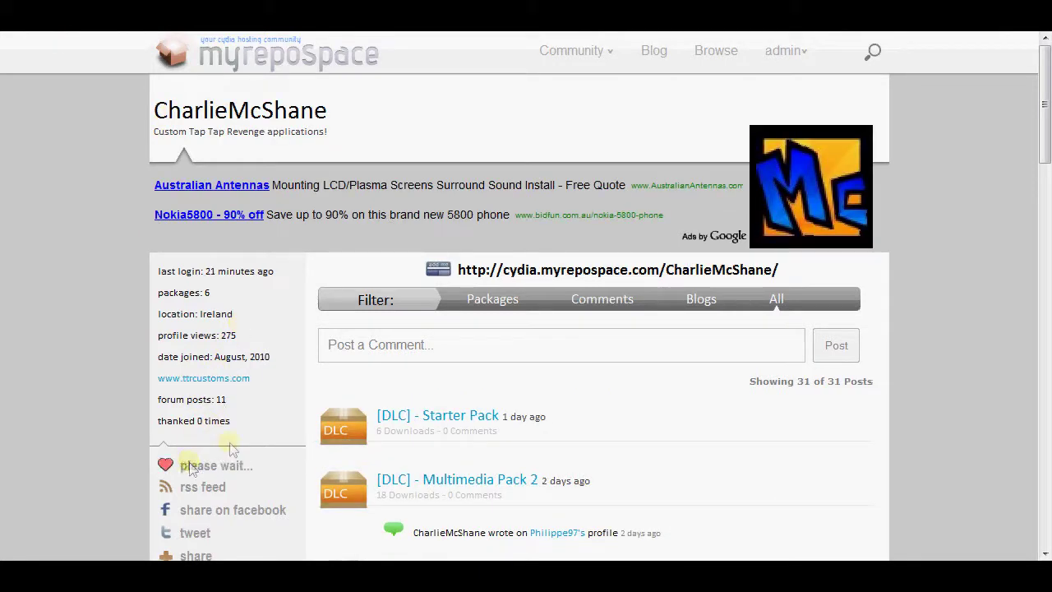
left_click(206, 17)
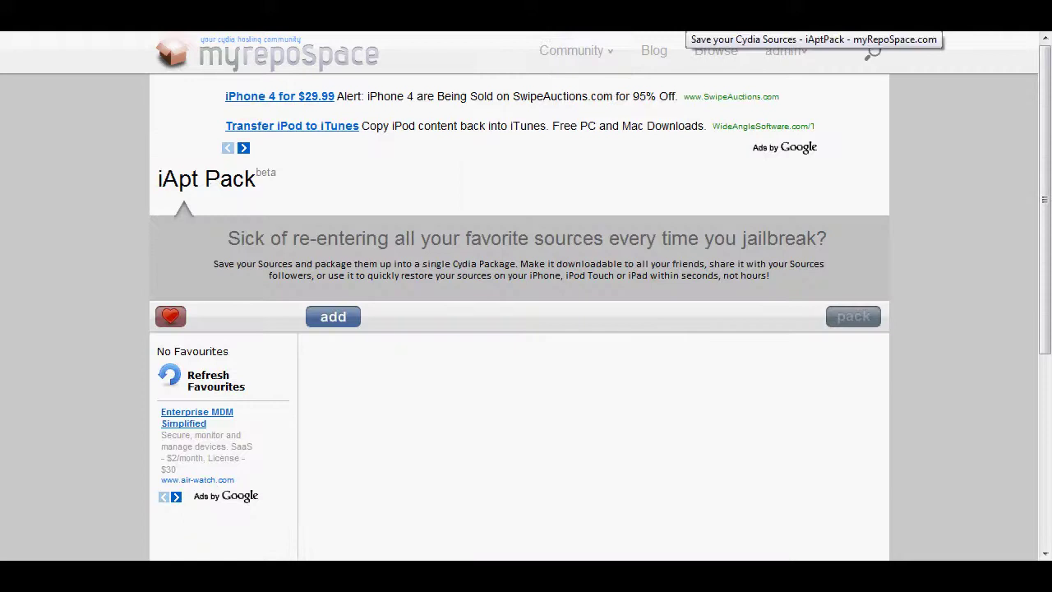
Refresh favourites and add the CharlieMcShane, WarezOS and InitialD repo URLs to the pack
left_click(226, 390)
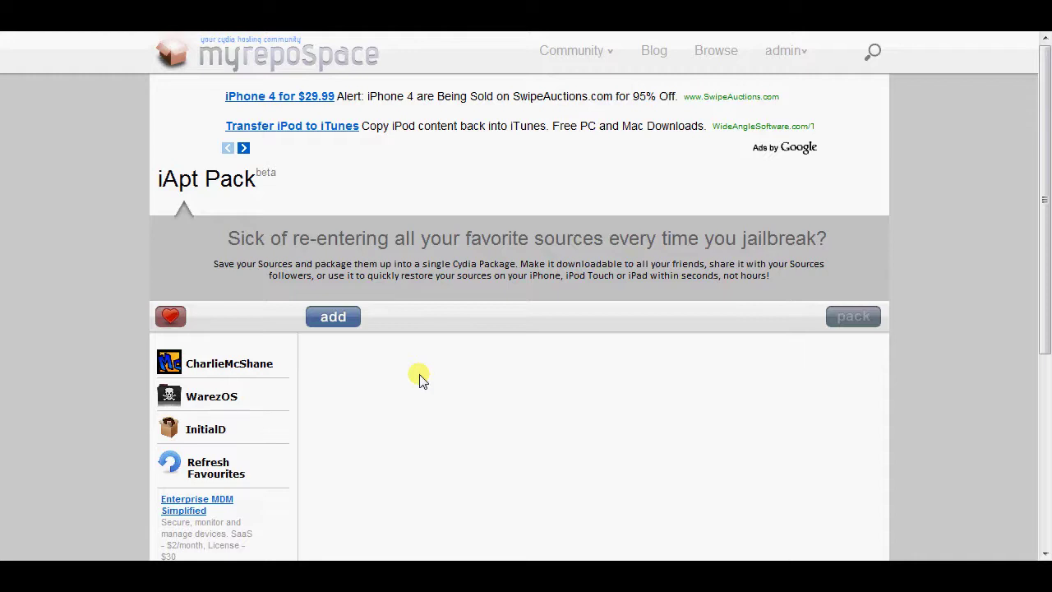
left_click(227, 364)
left_click(223, 402)
left_click(218, 437)
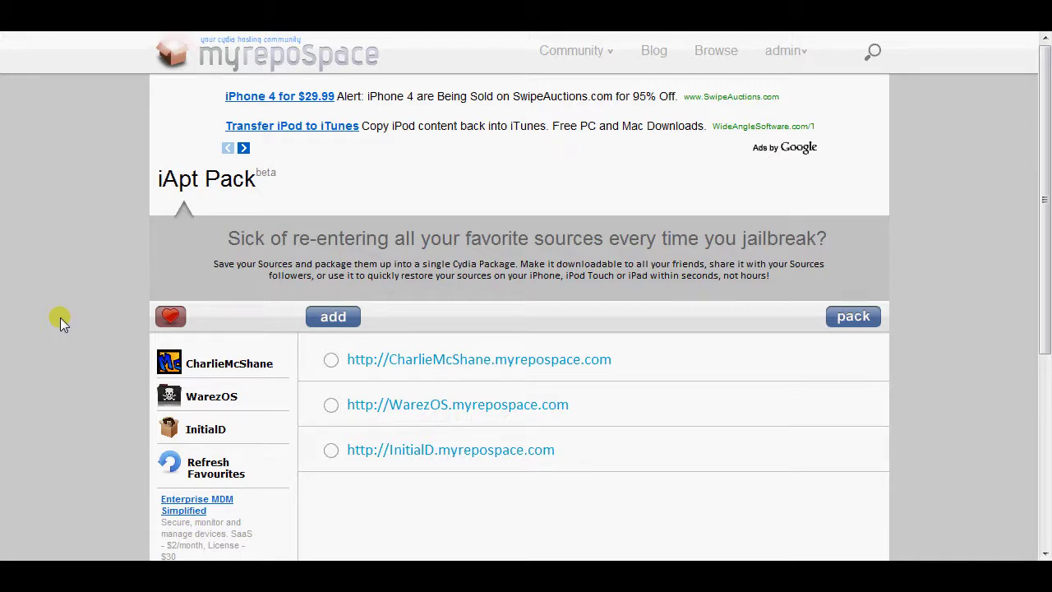
left_click(852, 320)
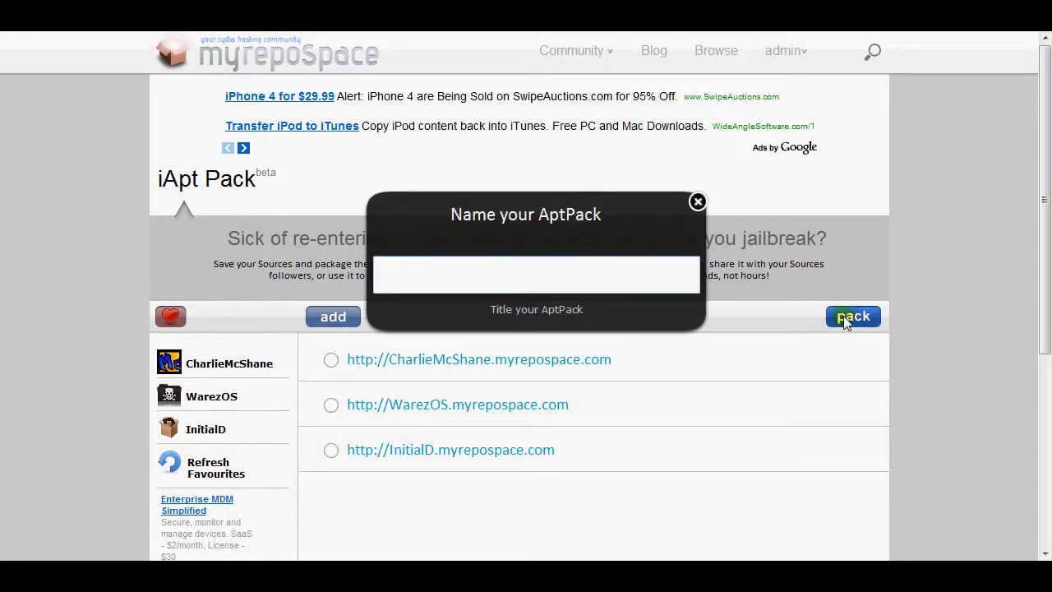
Build the .deb named 'mRs Sources' with description 'Awesome Sources!' and send it to Cydia
type("m")
type("Rs")
type("Soruc")
key("BackSpace")
key("BackSpace")
key("BackSpace")
type("urc")
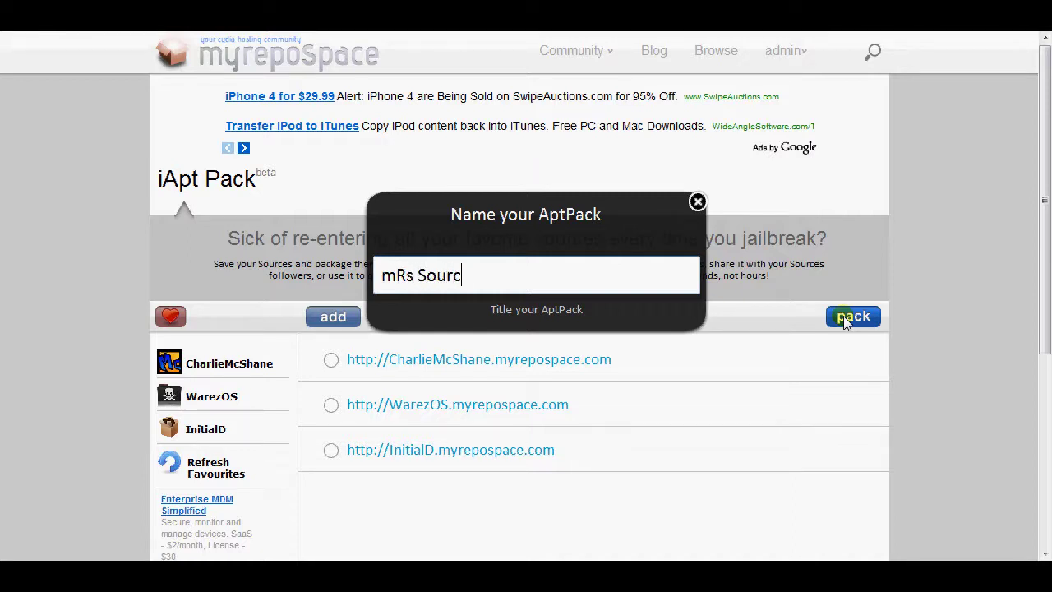
type("es")
key("Return")
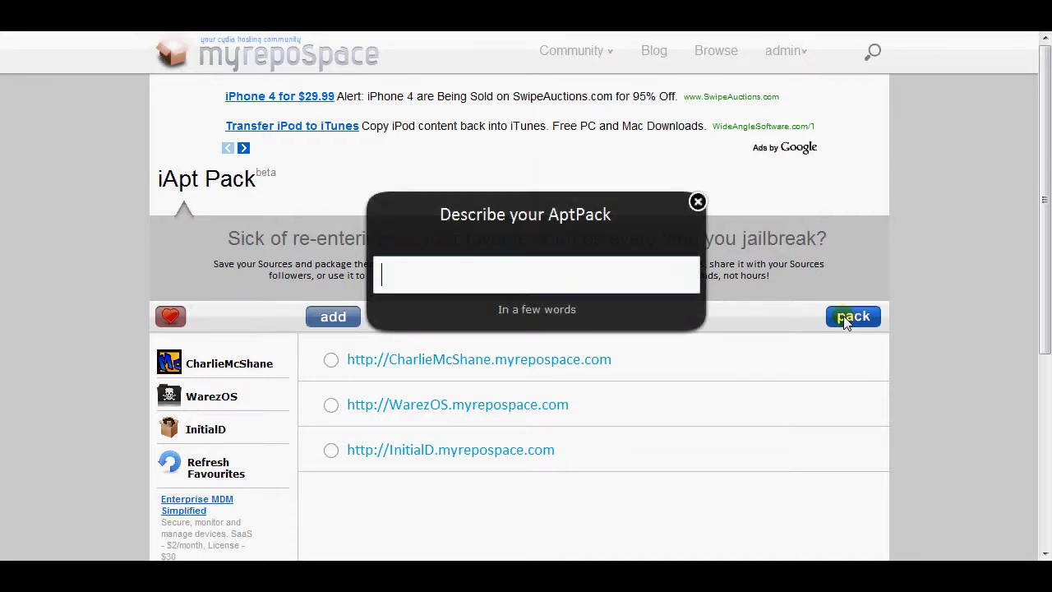
type("Awesome Sourc")
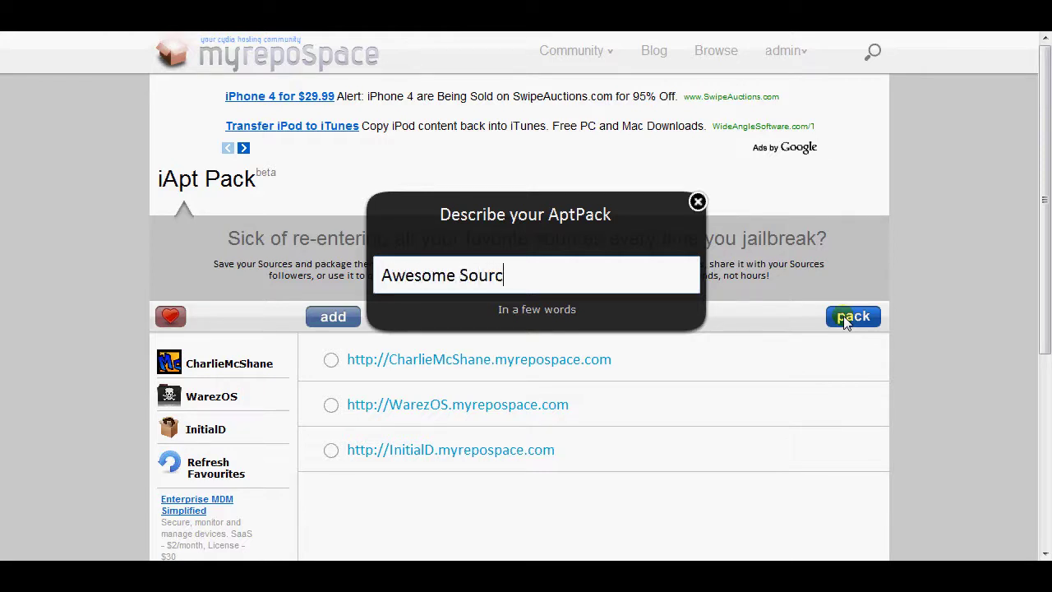
type("es!")
key("Return")
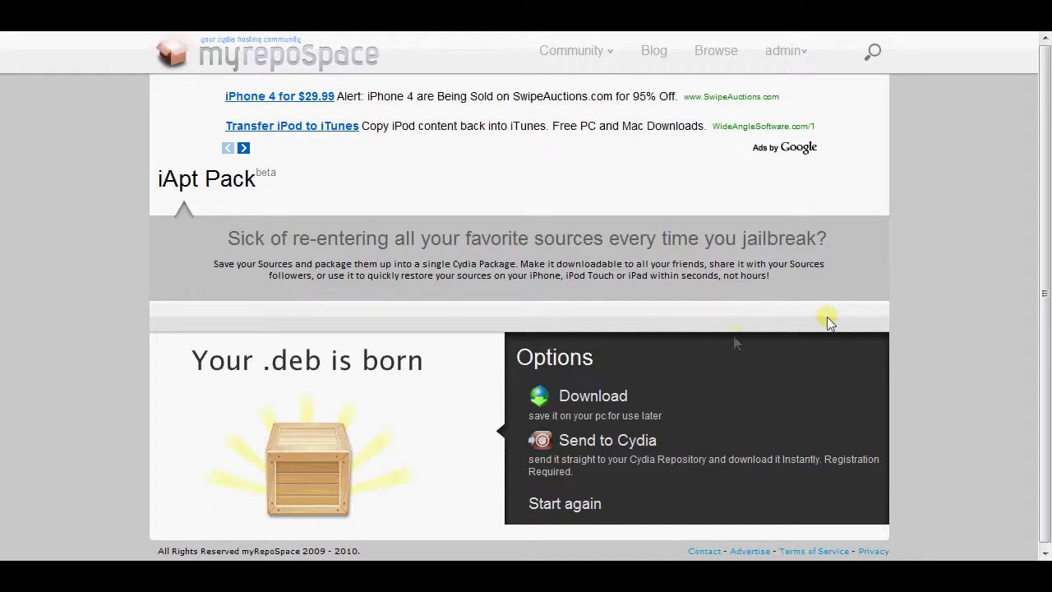
left_click(631, 440)
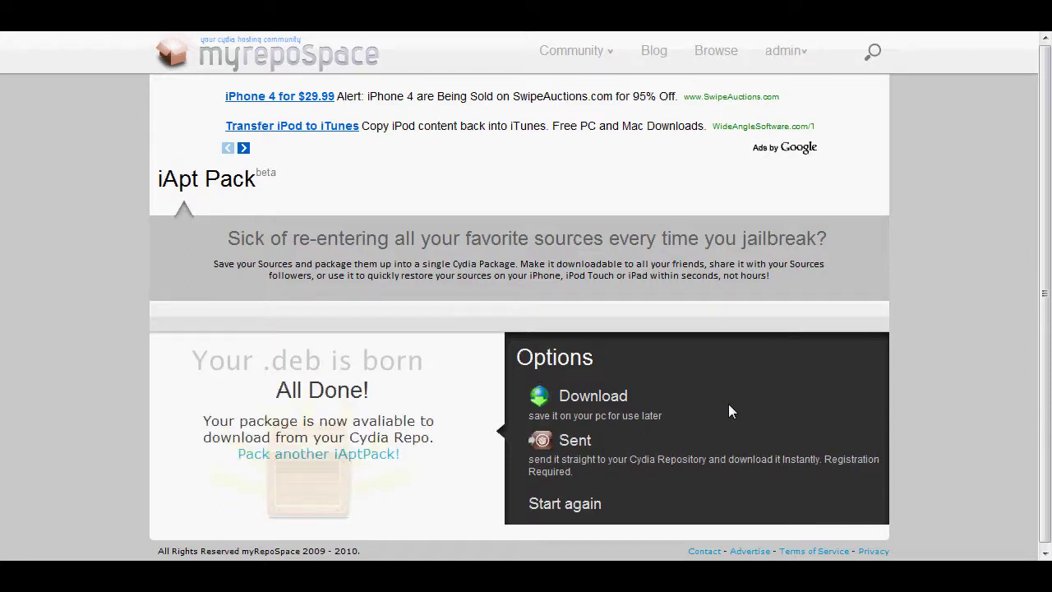